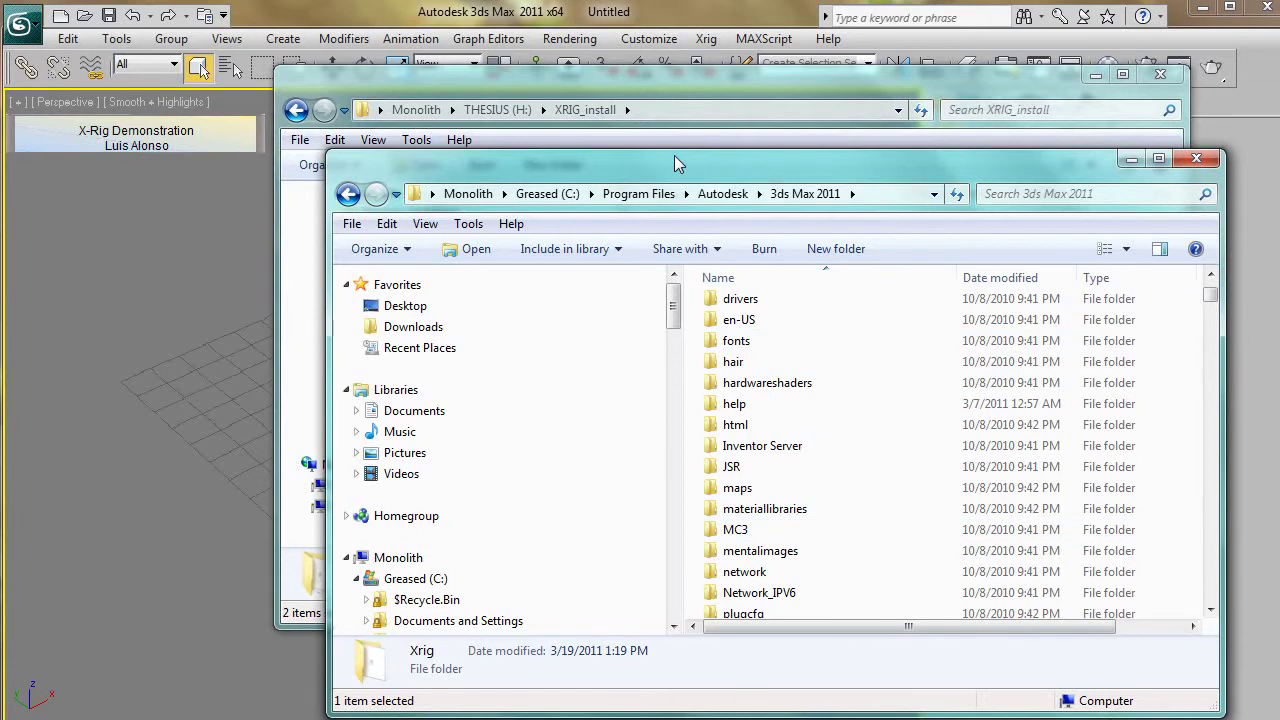
Step: Minimize both Explorer windows and open the XRig Wizard at its rig selection stage
left_click(1131, 158)
left_click(1096, 75)
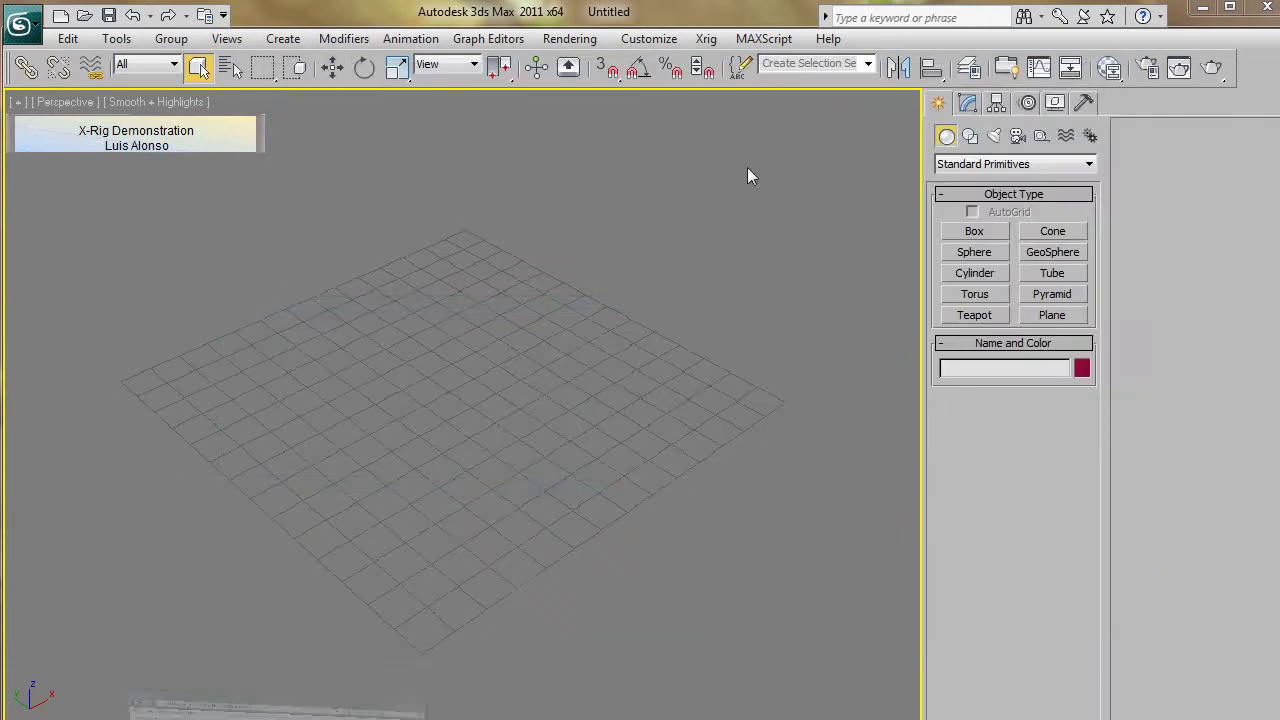
left_click(708, 40)
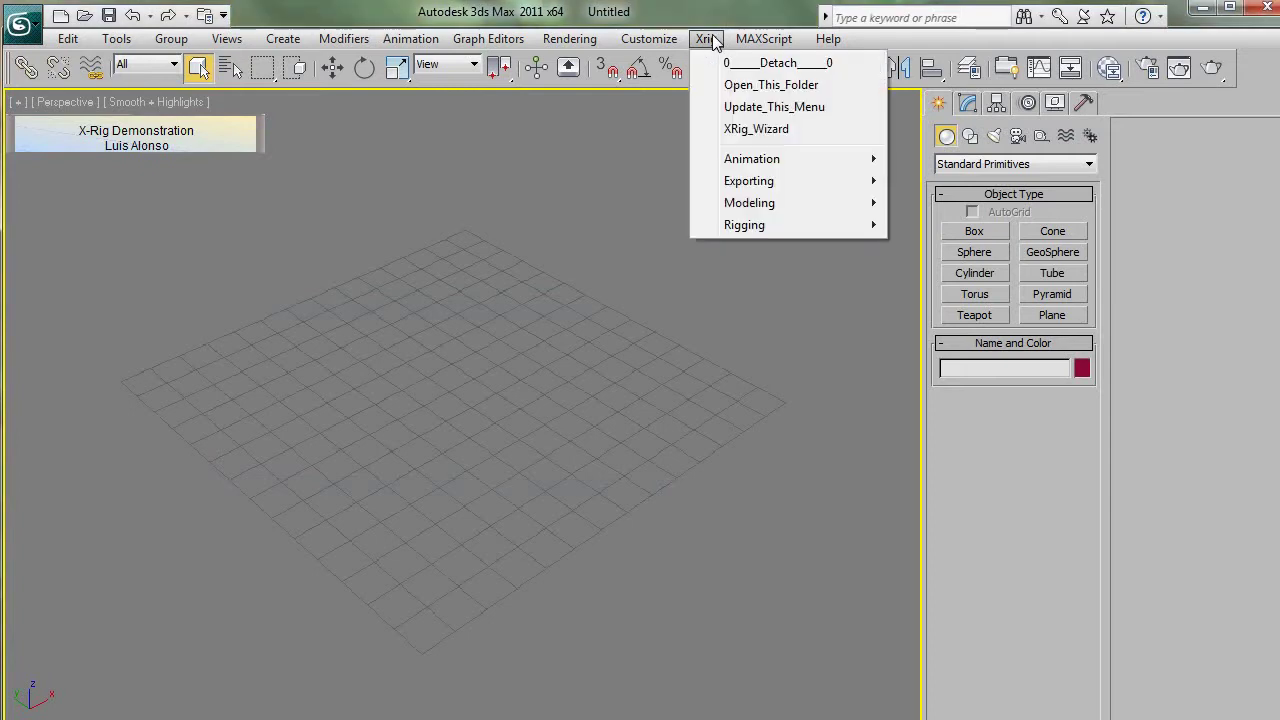
left_click(762, 131)
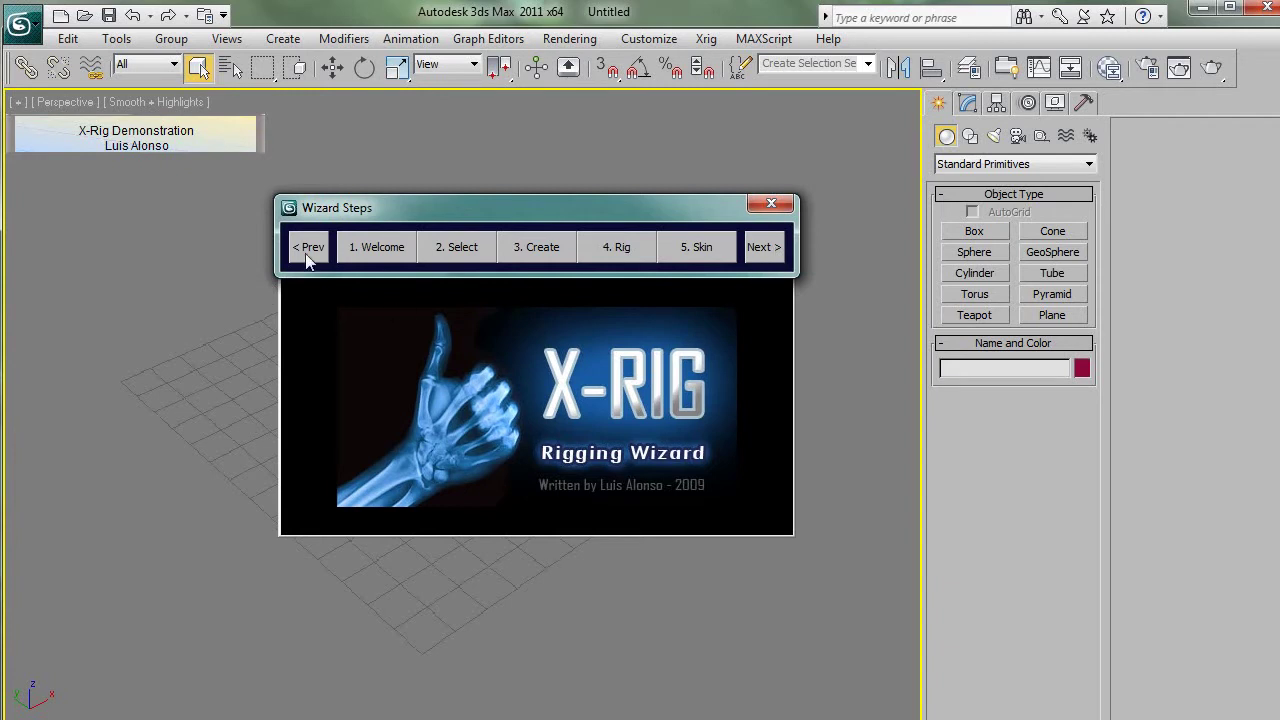
left_click(763, 250)
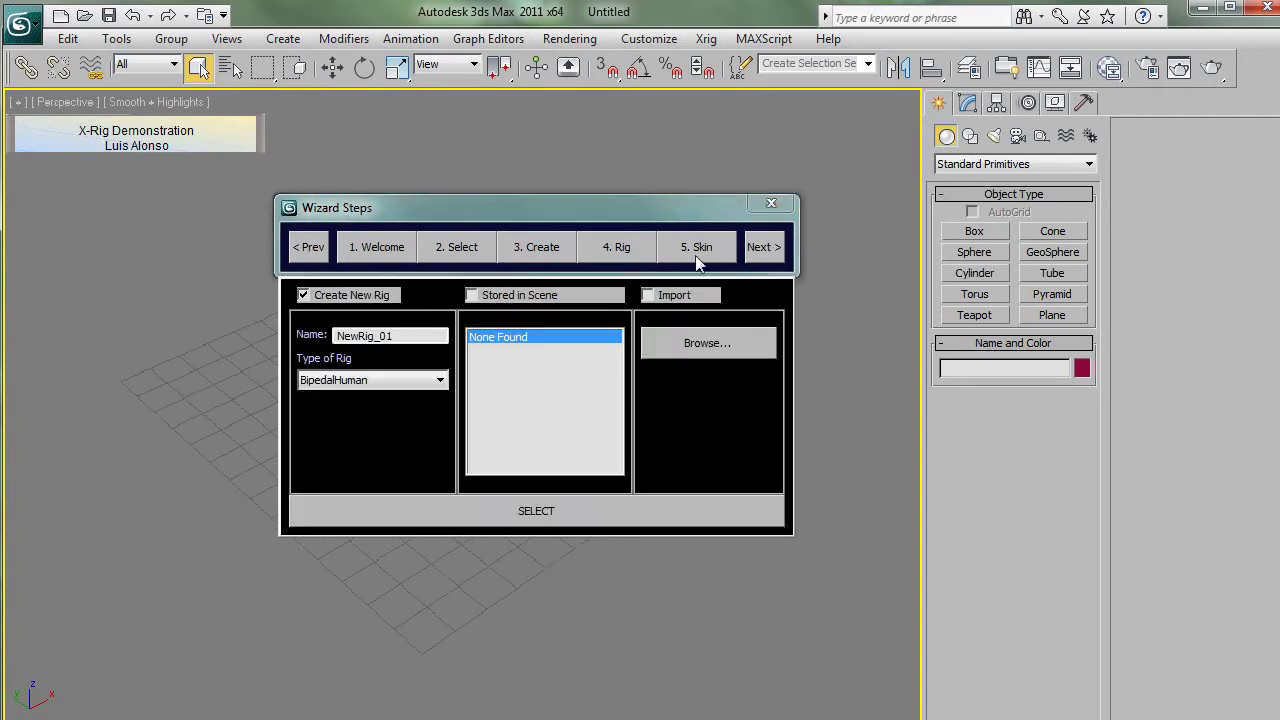
left_click_drag(603, 224, 390, 212)
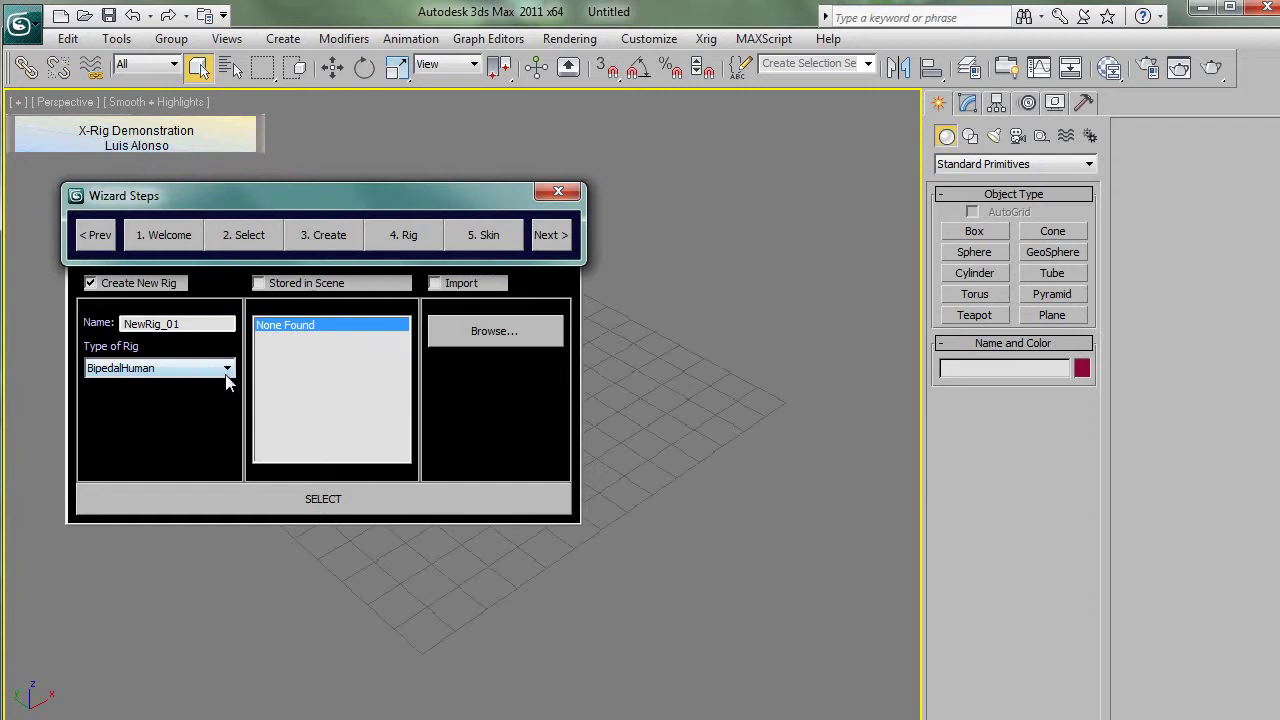
Step: Name the new BipedalHuman rig "Bobbi" and select it as the rig to build
left_click(204, 328)
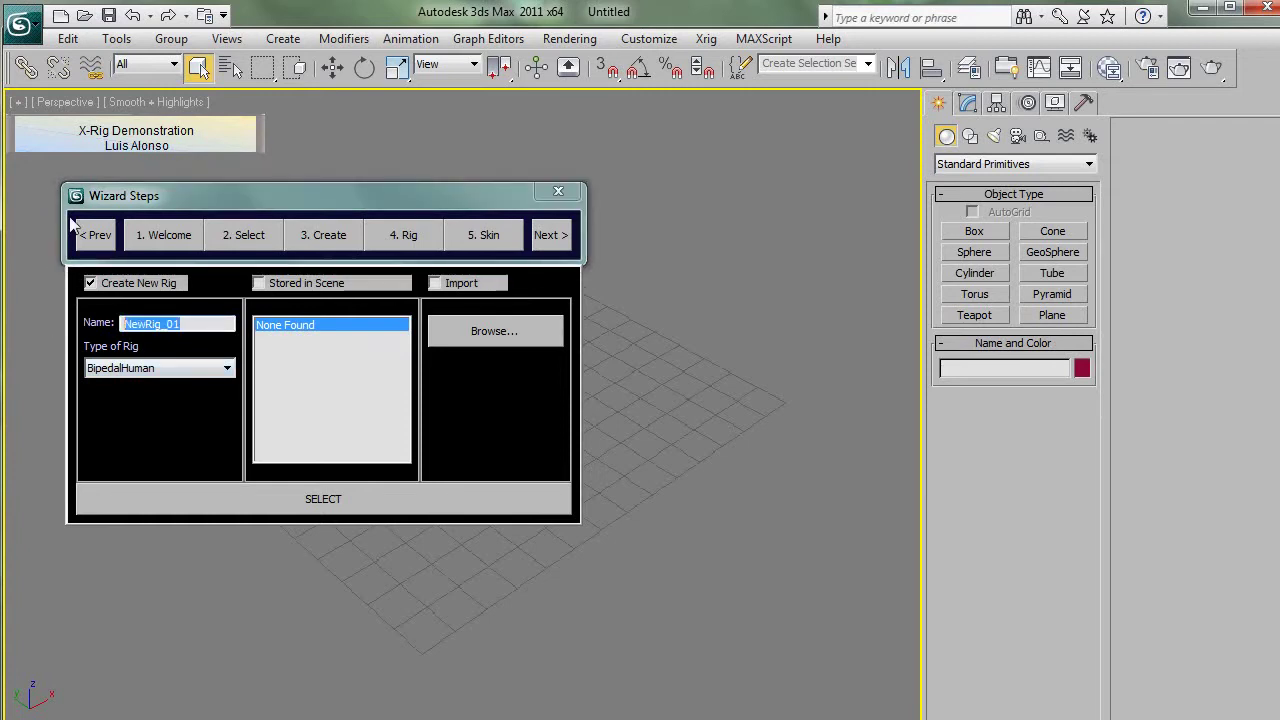
type("Bobbi")
left_click(329, 497)
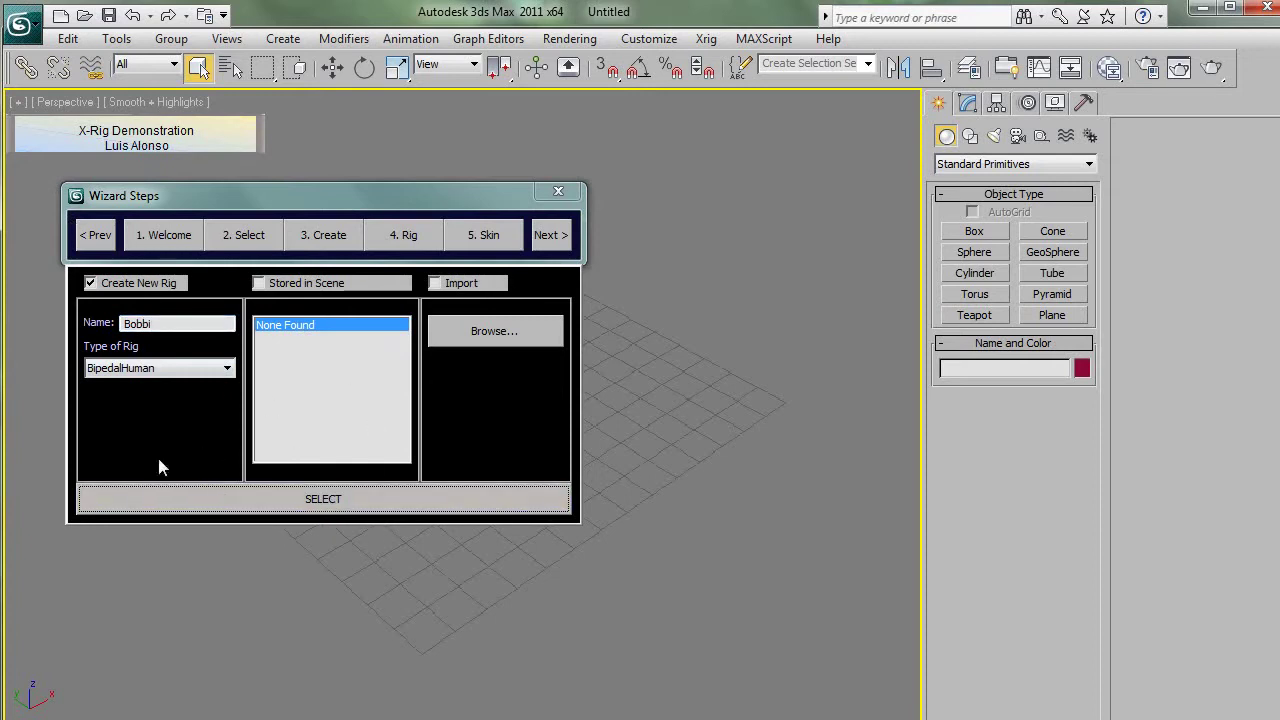
Step: Create all of the rig's markers, bones and controllers in the wizard, and check the scene's layers
left_click(556, 236)
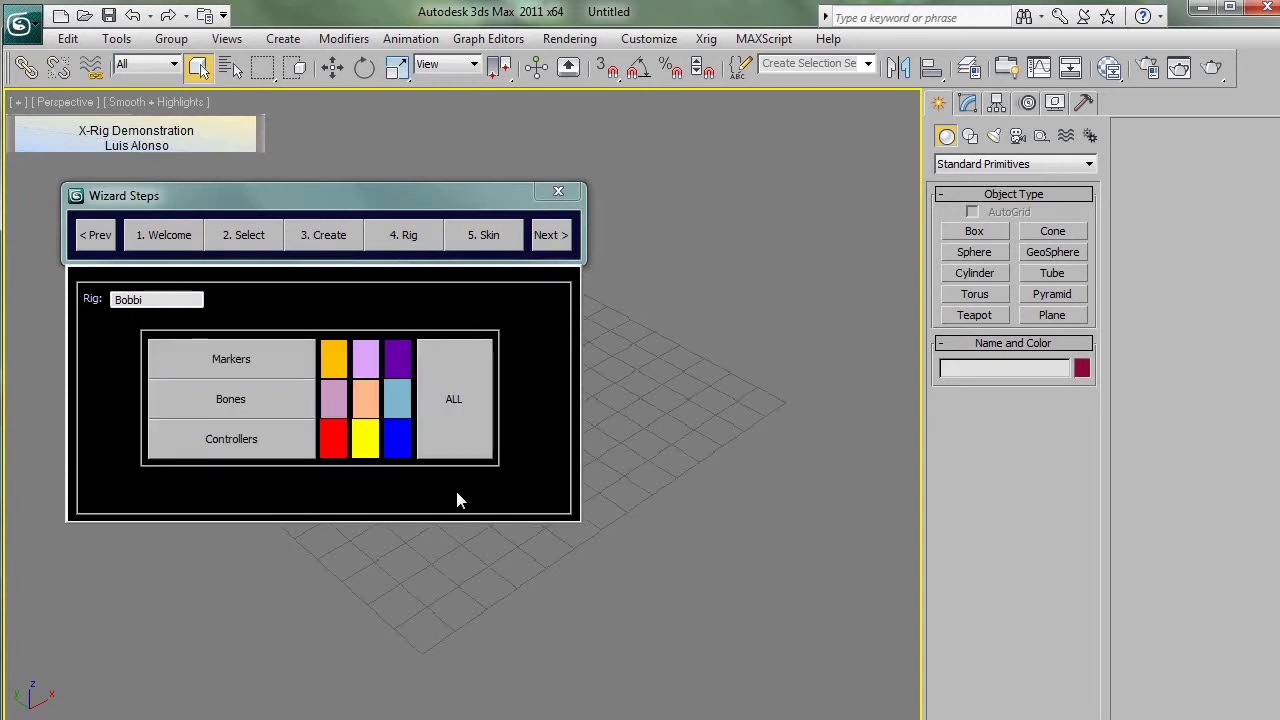
left_click(459, 393)
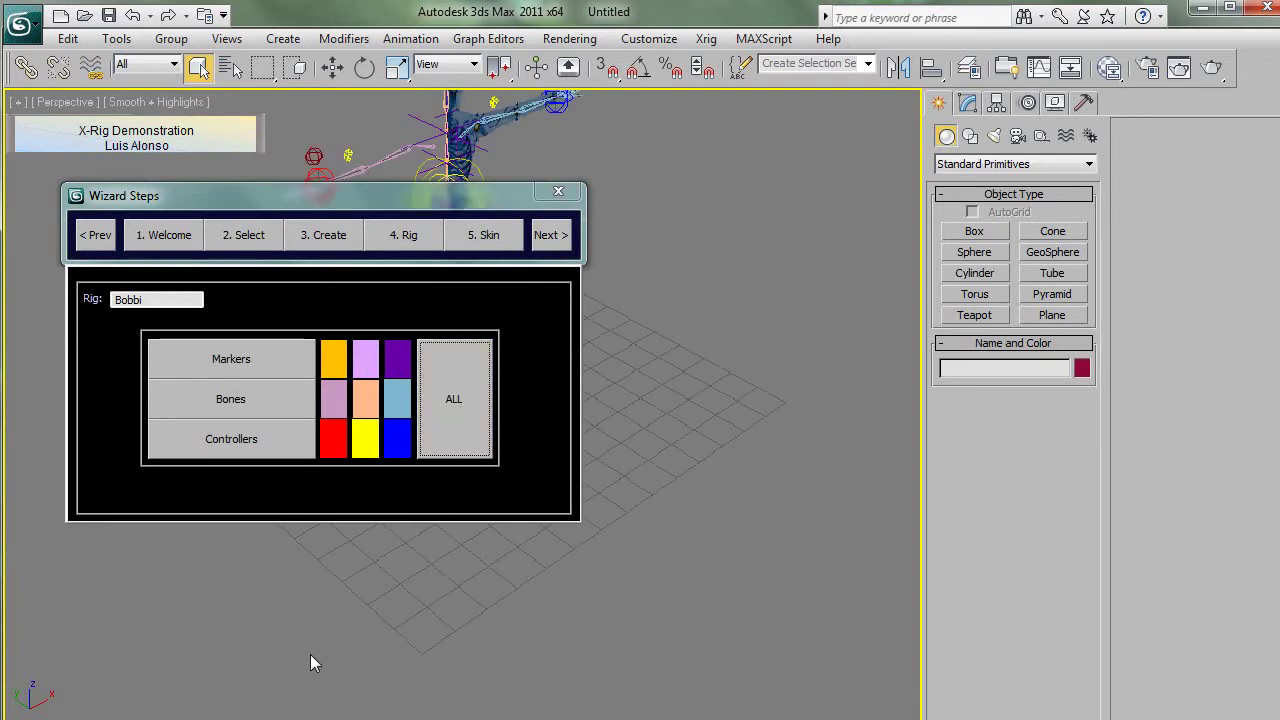
left_click(558, 192)
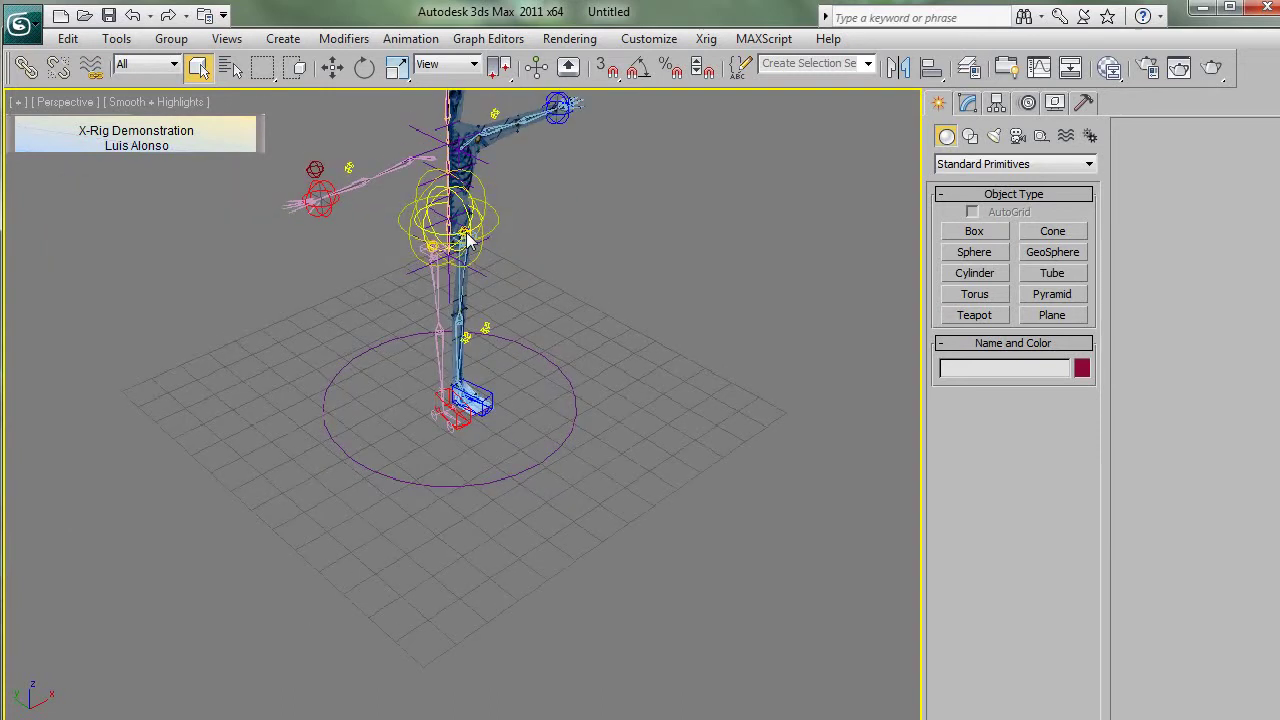
left_click(969, 68)
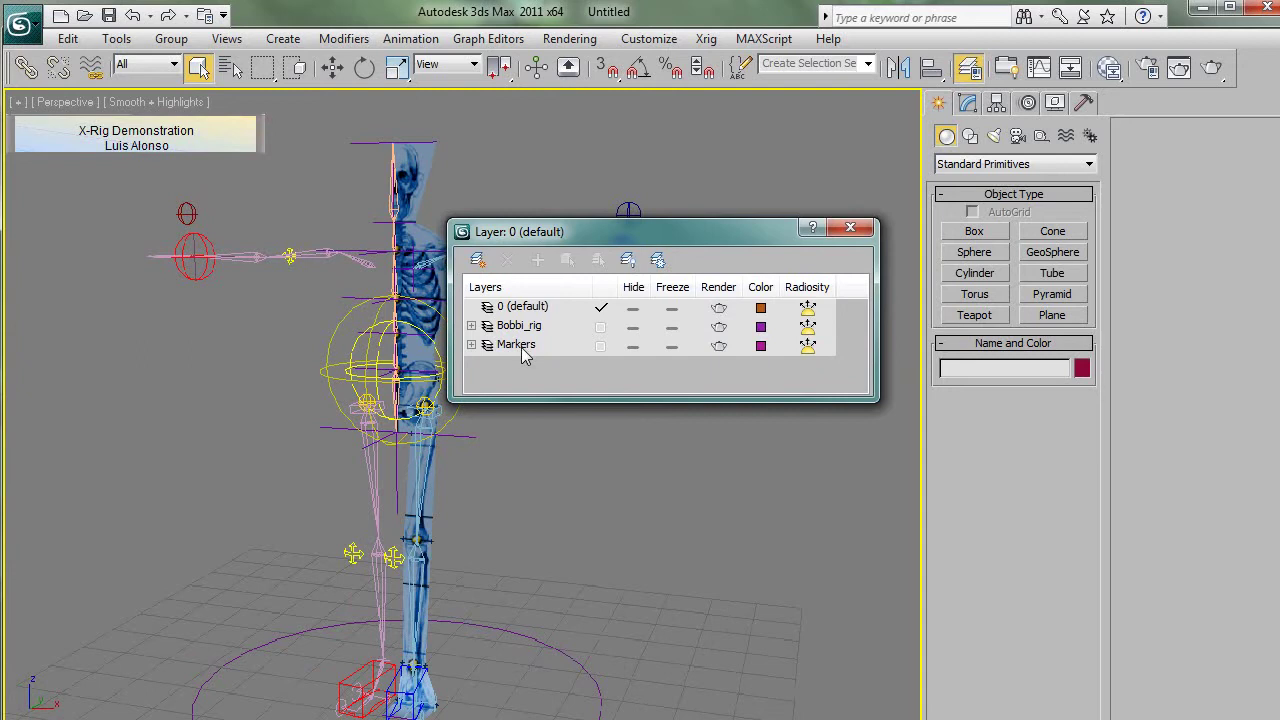
left_click(848, 230)
Step: Move the pair of left elbow markers downward so the left arm bends at the elbow
middle_click_drag(444, 302, 380, 377)
middle_click_drag(380, 377, 412, 357, "alt")
left_click(397, 365)
key("w")
middle_click_drag(394, 410, 550, 373)
left_click_drag(575, 313, 531, 460)
left_click_drag(545, 286, 502, 381)
left_click(500, 490, "ctrl")
middle_click_drag(512, 468, 520, 412, "alt")
left_click_drag(560, 410, 641, 366)
scroll(441, 318, "down", 4)
middle_click_drag(417, 364, 525, 336, "alt")
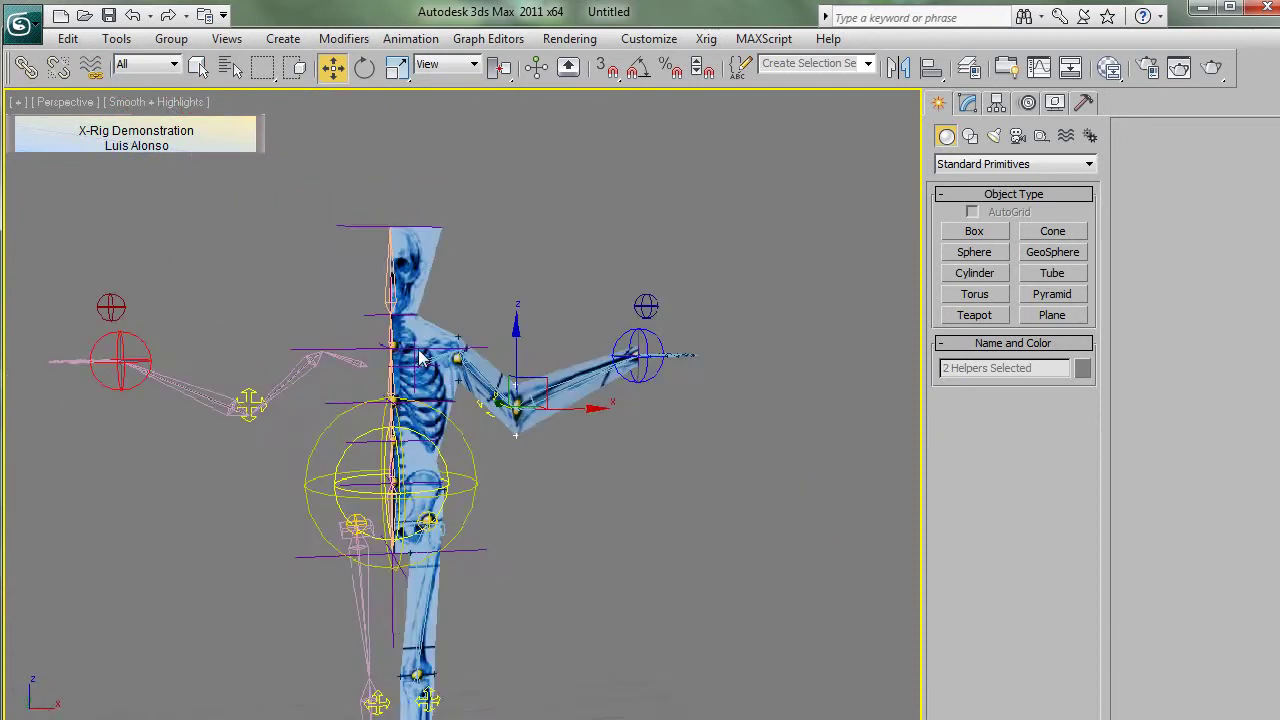
Step: Lower the left wrist and hand markers beside the body and adjust the outer left hip marker
left_click_drag(547, 392, 612, 370)
left_click_drag(769, 502, 770, 503)
left_click_drag(705, 324, 625, 436)
mouse_move(557, 437)
middle_mouse_down()
mouse_move(537, 345)
mouse_move(428, 377)
mouse_move(506, 380)
mouse_move(420, 362)
middle_mouse_up()
left_click(420, 362)
left_click_drag(472, 312, 480, 328)
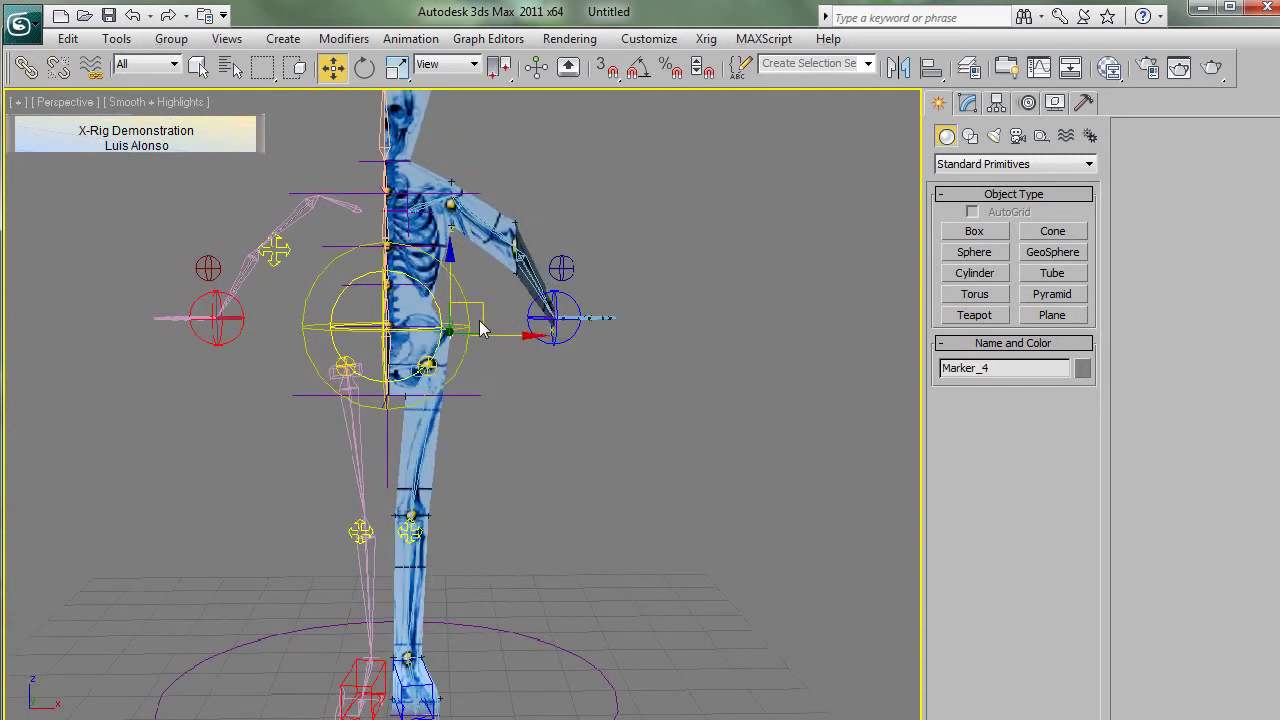
Step: Move the left ankle and foot markers outward from the body and refine their placement
left_click_drag(362, 572, 533, 528)
middle_click_drag(516, 616, 507, 482)
left_click_drag(366, 506, 433, 629)
left_click_drag(461, 557, 533, 566)
middle_click_drag(526, 568, 370, 620, "alt")
middle_click_drag(446, 706, 424, 596)
scroll(424, 596, "up", 5)
left_click_drag(430, 429, 482, 540)
left_click_drag(520, 472, 317, 551)
left_click(380, 478)
left_click_drag(405, 470, 384, 477)
Step: Fine-tune the positions of the left-side joint markers
middle_click_drag(401, 494, 504, 332, "alt")
scroll(434, 411, "down", 5)
left_click_drag(504, 332, 412, 374)
middle_click_drag(412, 374, 318, 382, "alt")
mouse_move(511, 347)
left_mouse_down()
mouse_move(476, 344)
mouse_move(490, 343)
left_mouse_up()
middle_click_drag(395, 368, 468, 438, "alt")
left_click(443, 396)
scroll(458, 330, "up", 5)
left_click(472, 442)
left_click_drag(505, 419, 496, 410)
Step: Nudge the left wrist marker into position at the end of the forearm
scroll(468, 392, "down", 5)
mouse_move(478, 340)
middle_mouse_down("alt")
mouse_move(378, 331)
mouse_move(460, 328)
middle_mouse_up("alt")
mouse_move(439, 261)
middle_mouse_down()
mouse_move(367, 451)
mouse_move(449, 404)
mouse_move(471, 423)
mouse_move(425, 268)
middle_mouse_up()
scroll(367, 451, "up", 3)
left_click(452, 200)
left_click(450, 291)
middle_click_drag(475, 305, 525, 395, "alt")
left_click(495, 413)
middle_click_drag(486, 470, 500, 423, "alt")
scroll(500, 423, "up", 3)
left_click_drag(499, 393, 480, 391)
Step: Rotate the left wrist marker so the hand points downward, and scale it
key("e")
middle_click_drag(478, 407, 503, 366, "alt")
left_click_drag(515, 371, 494, 500)
middle_click_drag(494, 500, 466, 455, "alt")
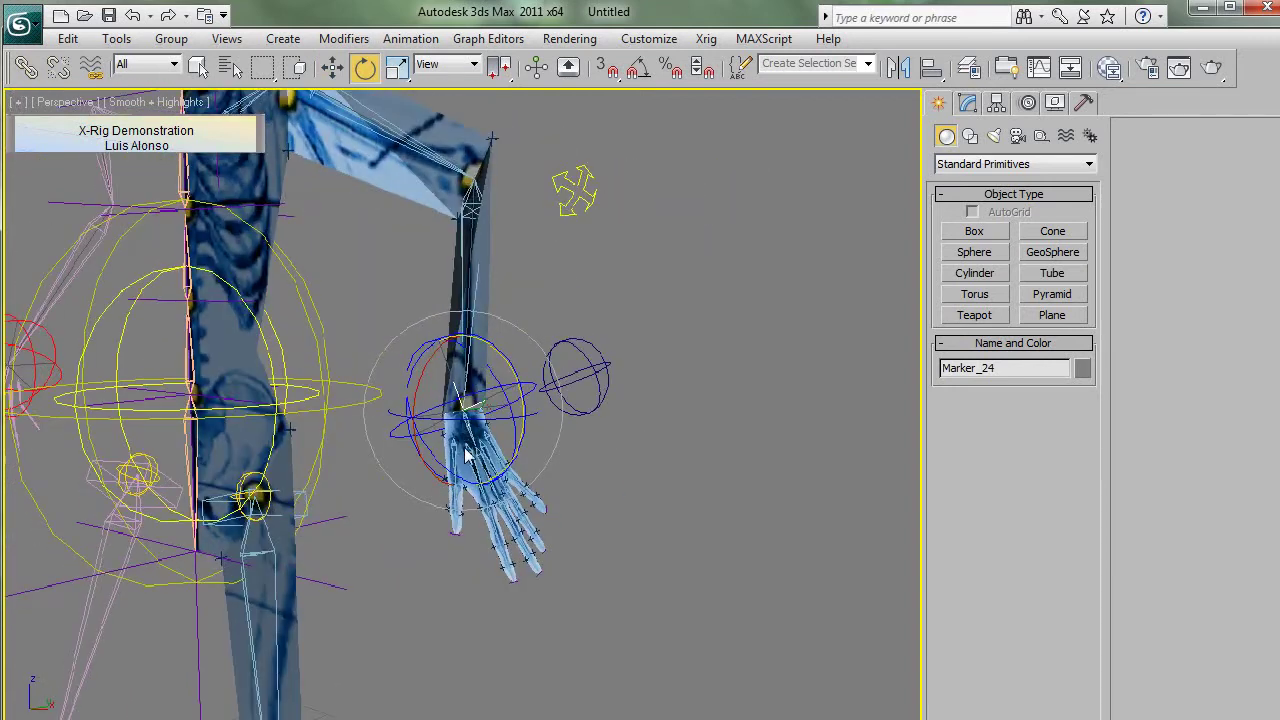
key("r")
left_click_drag(463, 400, 493, 342)
middle_click_drag(469, 390, 434, 408, "alt")
scroll(482, 403, "down", 3)
scroll(457, 468, "up", 4)
Step: Nudge the finger joint markers of the left hand, including the pair at the index finger's outer joint
left_click(454, 435)
key("w")
left_click(550, 586)
middle_click_drag(556, 590, 618, 648, "alt")
left_click_drag(602, 594, 573, 600)
left_click(496, 587)
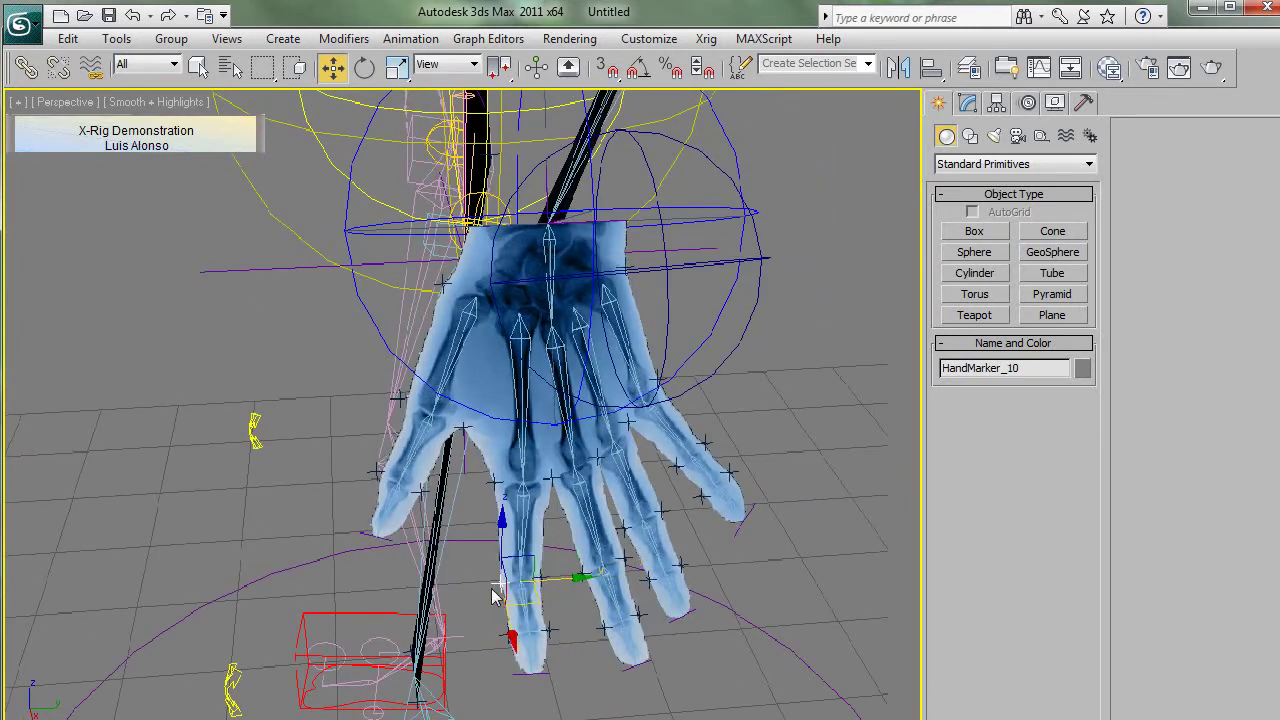
left_click(541, 577, "ctrl")
middle_click_drag(543, 576, 583, 548, "alt")
left_click_drag(550, 552, 569, 544)
scroll(571, 488, "down", 6)
middle_click_drag(571, 488, 530, 484, "alt")
middle_click_drag(322, 442, 500, 440)
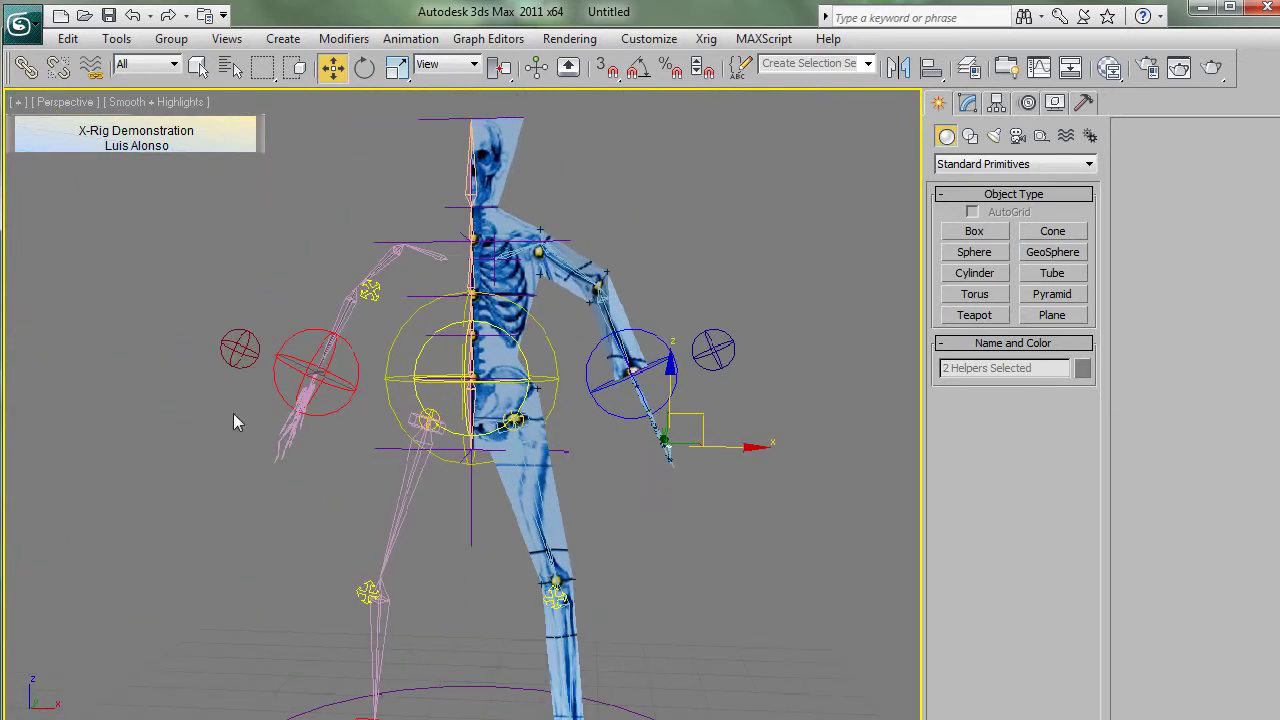
Step: Move the pair of left knee markers slightly forward along the Y axis
middle_click_drag(434, 509, 370, 404)
left_click_drag(546, 450, 465, 487)
middle_click_drag(534, 512, 402, 517, "alt")
left_click_drag(553, 471, 538, 472)
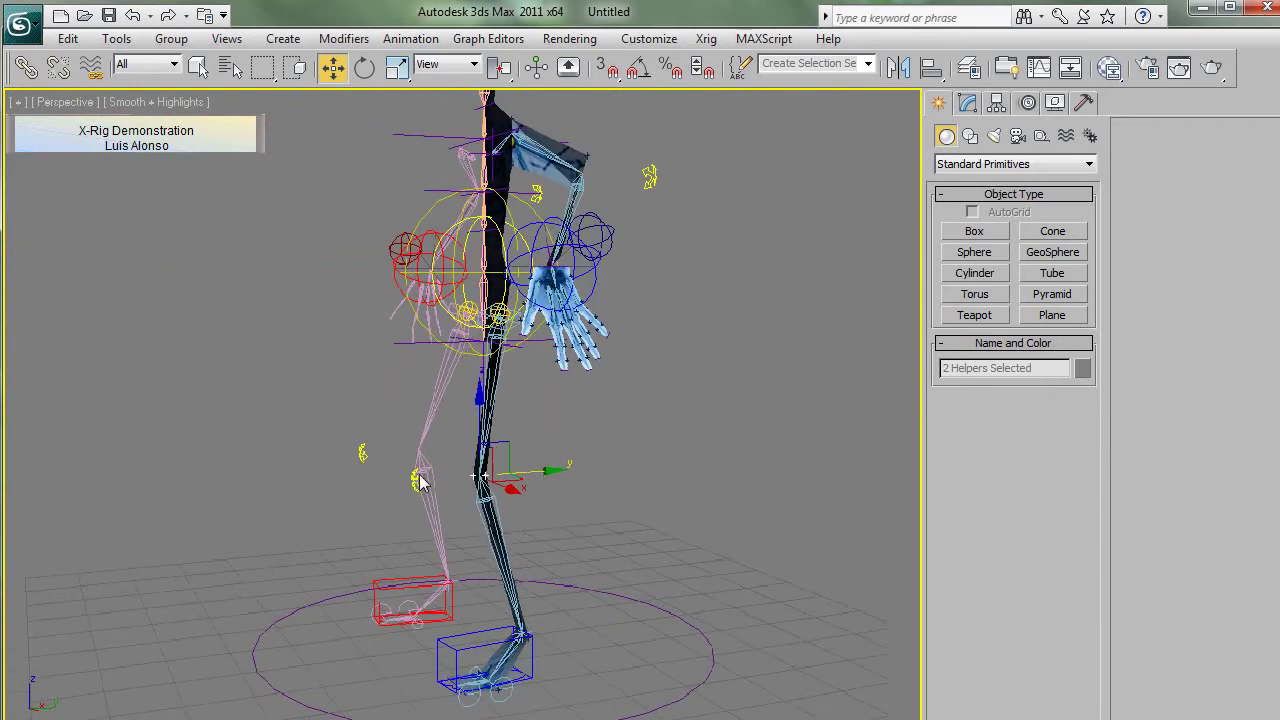
Step: Move the marker at the left toes slightly forward
left_click(498, 680)
left_click_drag(503, 682, 478, 672)
middle_click_drag(440, 600, 532, 580, "alt")
middle_click_drag(502, 419, 562, 485)
scroll(562, 480, "down", 2)
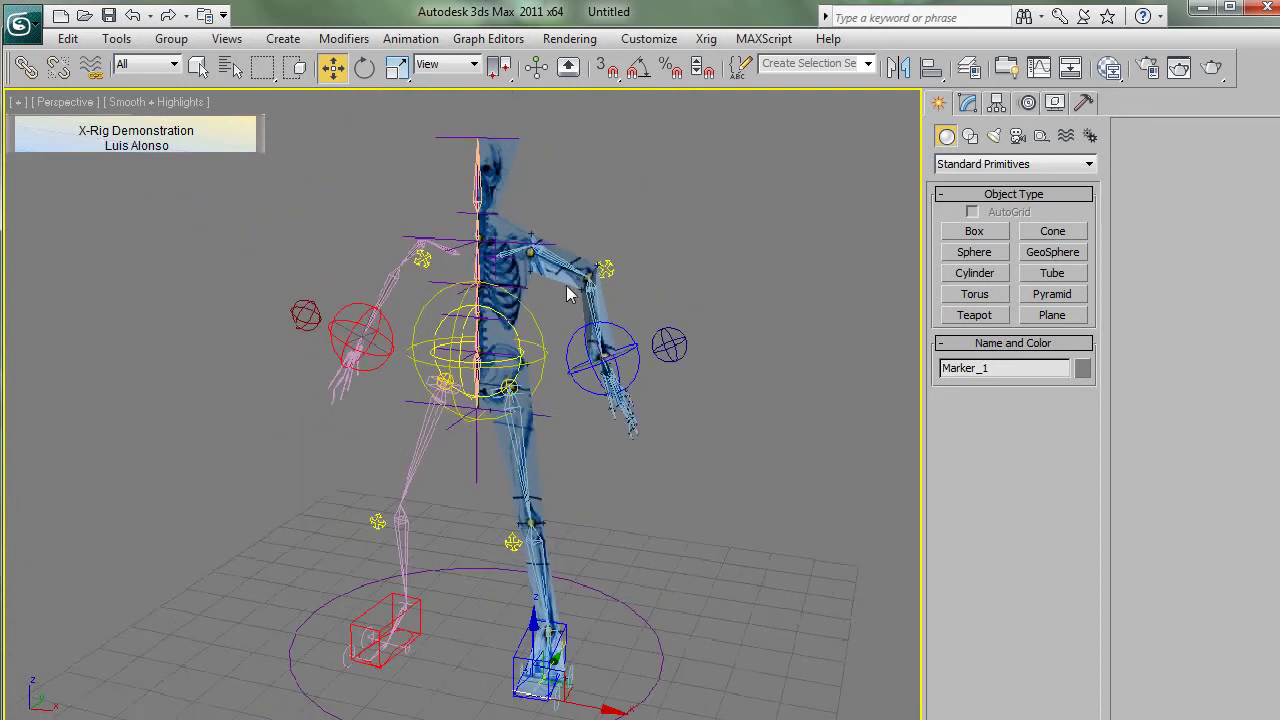
Step: Process the rig in the XRig Wizard with the Classic rig solution and close the wizard
left_click(706, 40)
left_click(765, 128)
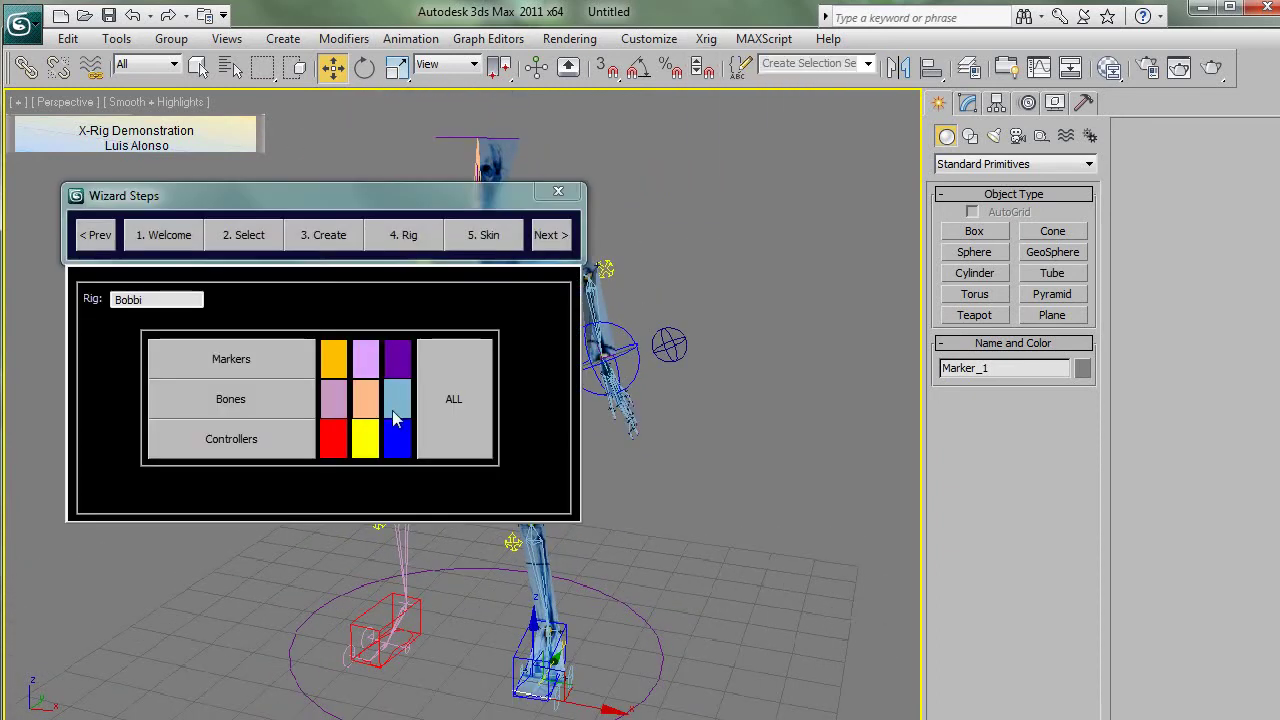
left_click(548, 240)
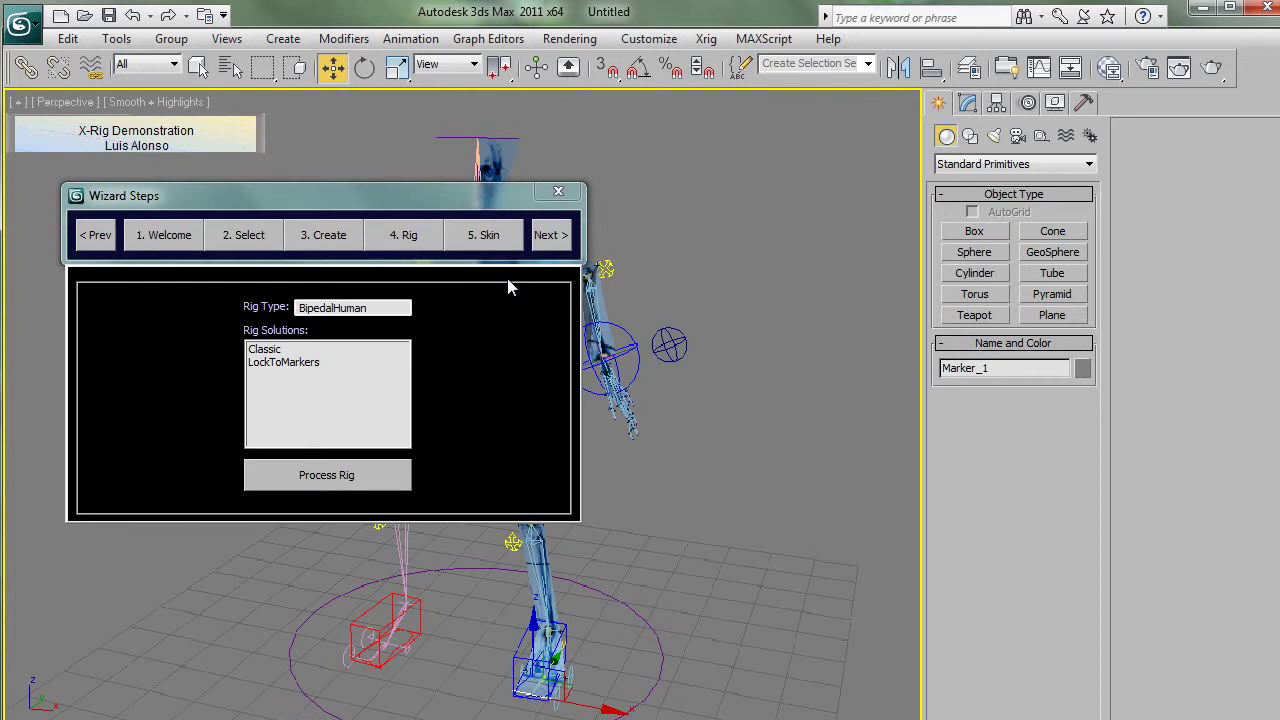
left_click(266, 350)
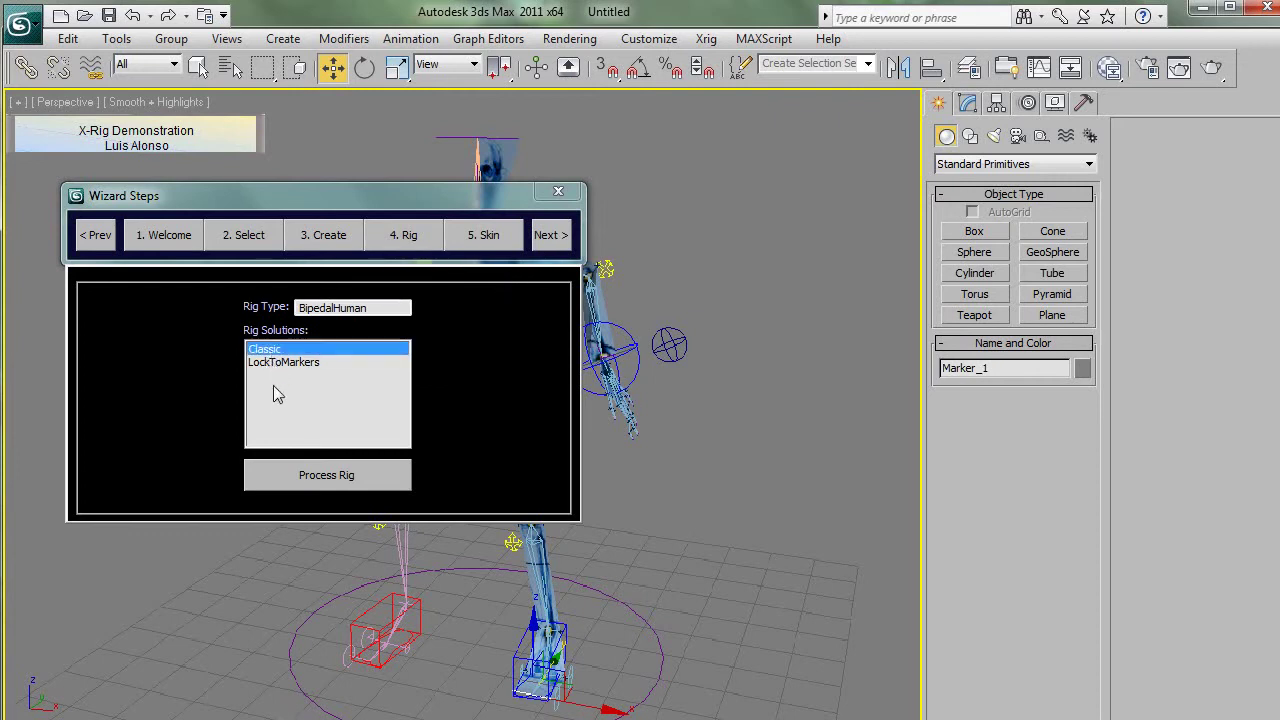
left_click(283, 363)
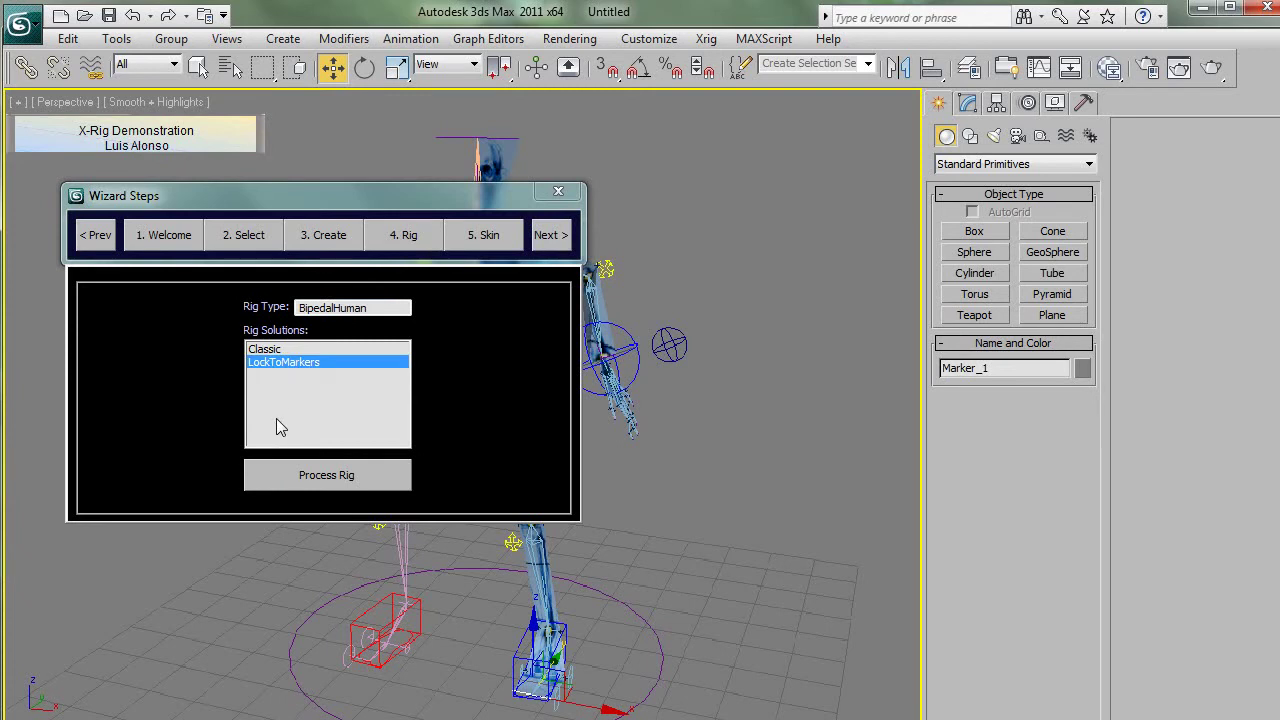
left_click(266, 350)
left_click(297, 477)
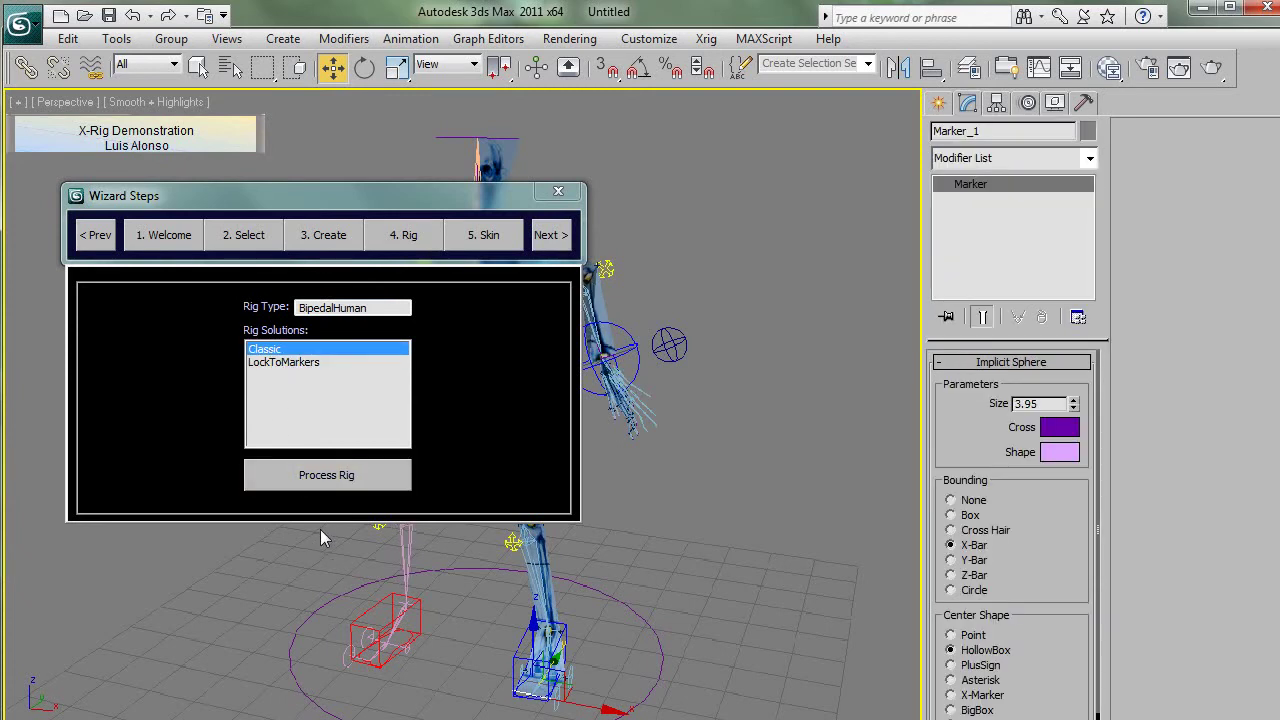
left_click(562, 192)
Step: Hide the Markers layer
middle_click_drag(480, 290, 438, 397)
scroll(438, 404, "up", 3)
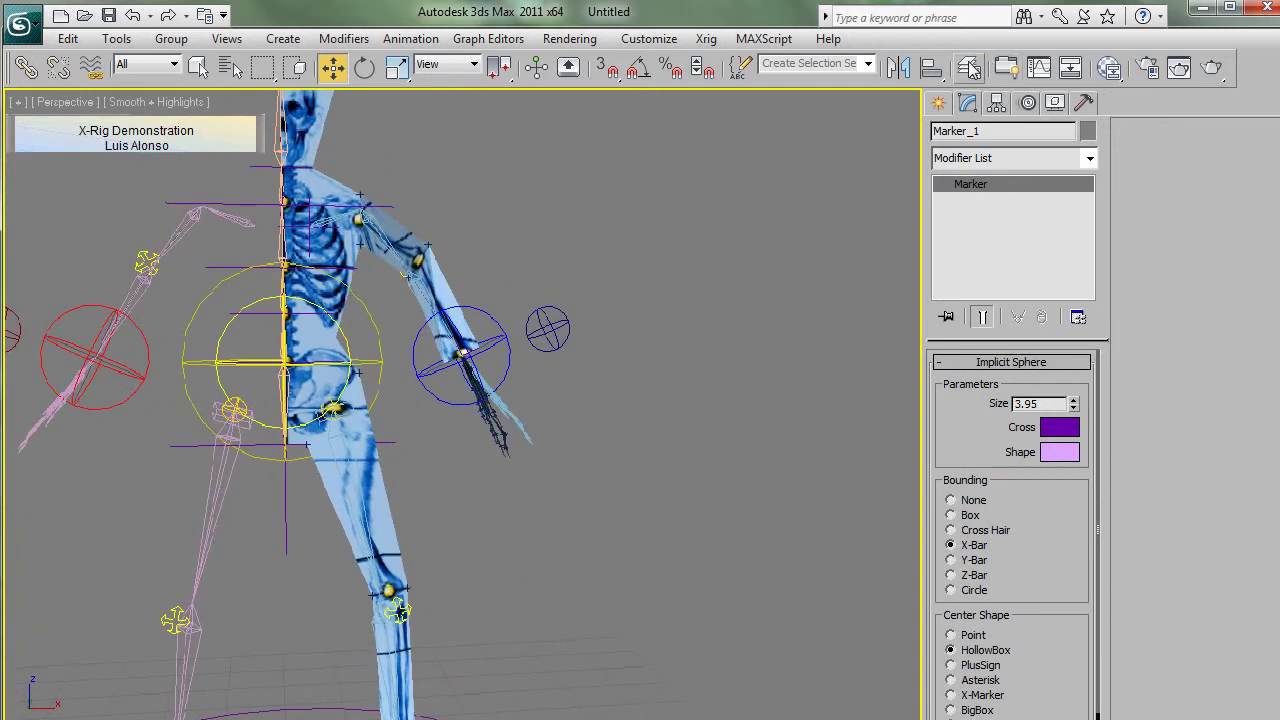
left_click(975, 68)
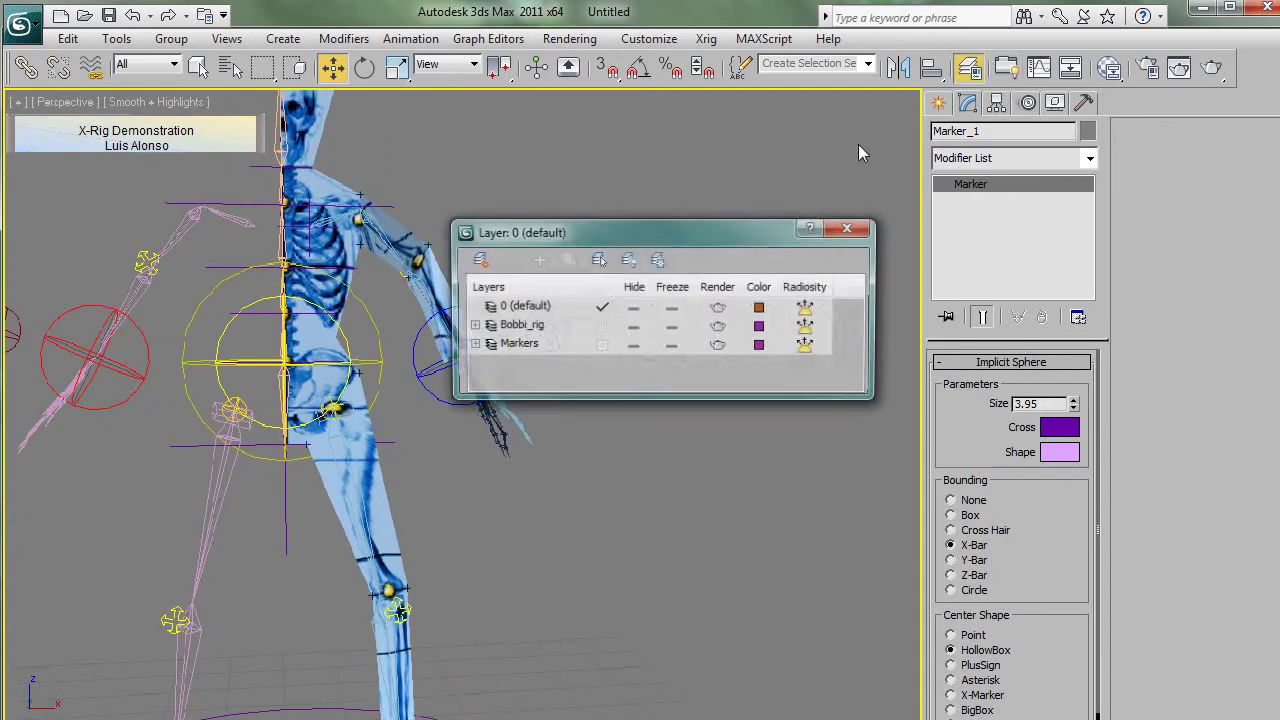
left_click(634, 347)
left_click(844, 224)
Step: Try moving the left hand controller and undo the move
middle_click_drag(433, 353, 550, 306)
left_click(563, 363)
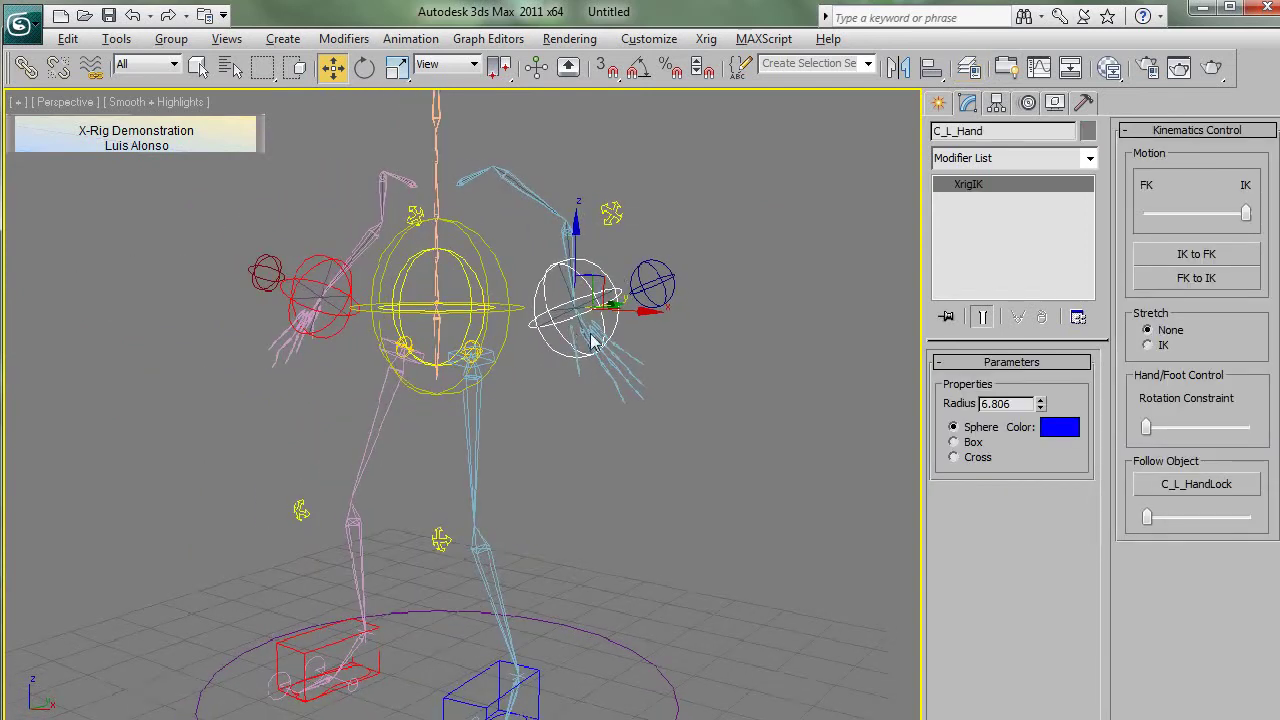
mouse_move(611, 287)
left_mouse_down()
mouse_move(668, 289)
mouse_move(577, 291)
mouse_move(609, 293)
left_mouse_up()
key("ctrl+z")
Step: Try the pinky fan effect of the left finger controller
middle_click_drag(552, 435, 653, 272, "alt")
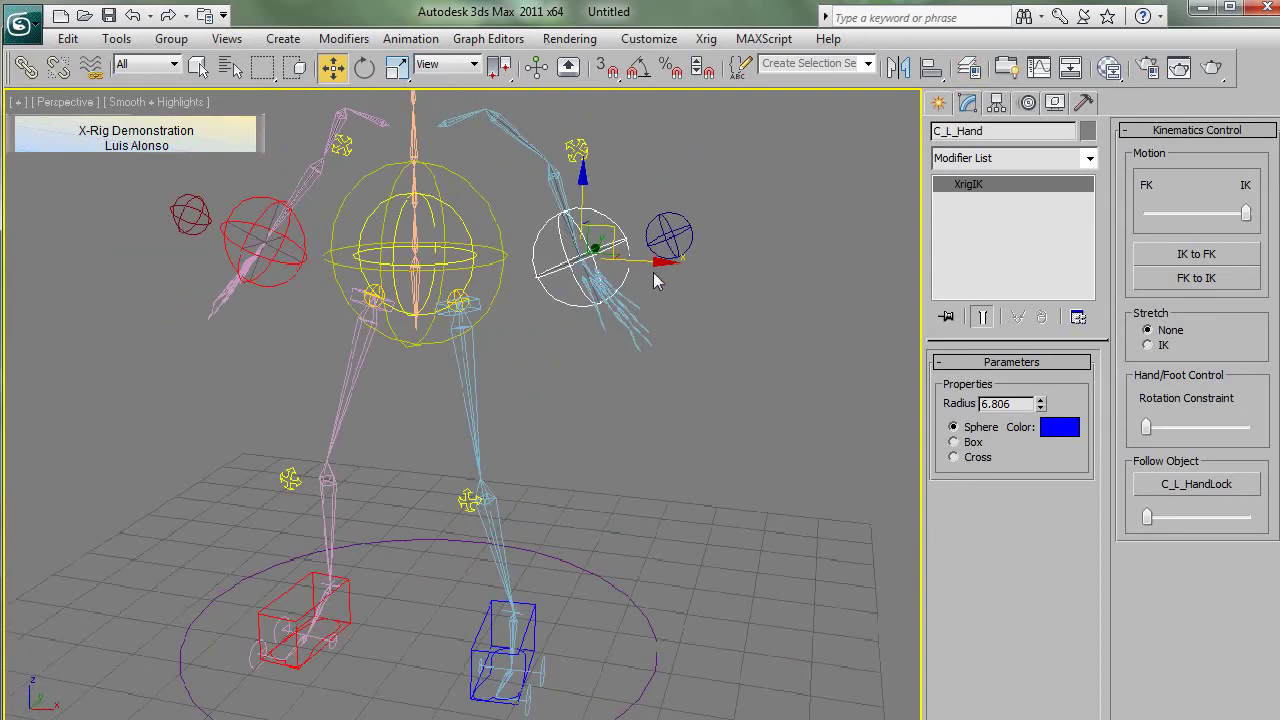
left_click(666, 238)
mouse_move(1136, 262)
left_mouse_down()
mouse_move(1192, 262)
mouse_move(1148, 263)
left_mouse_up()
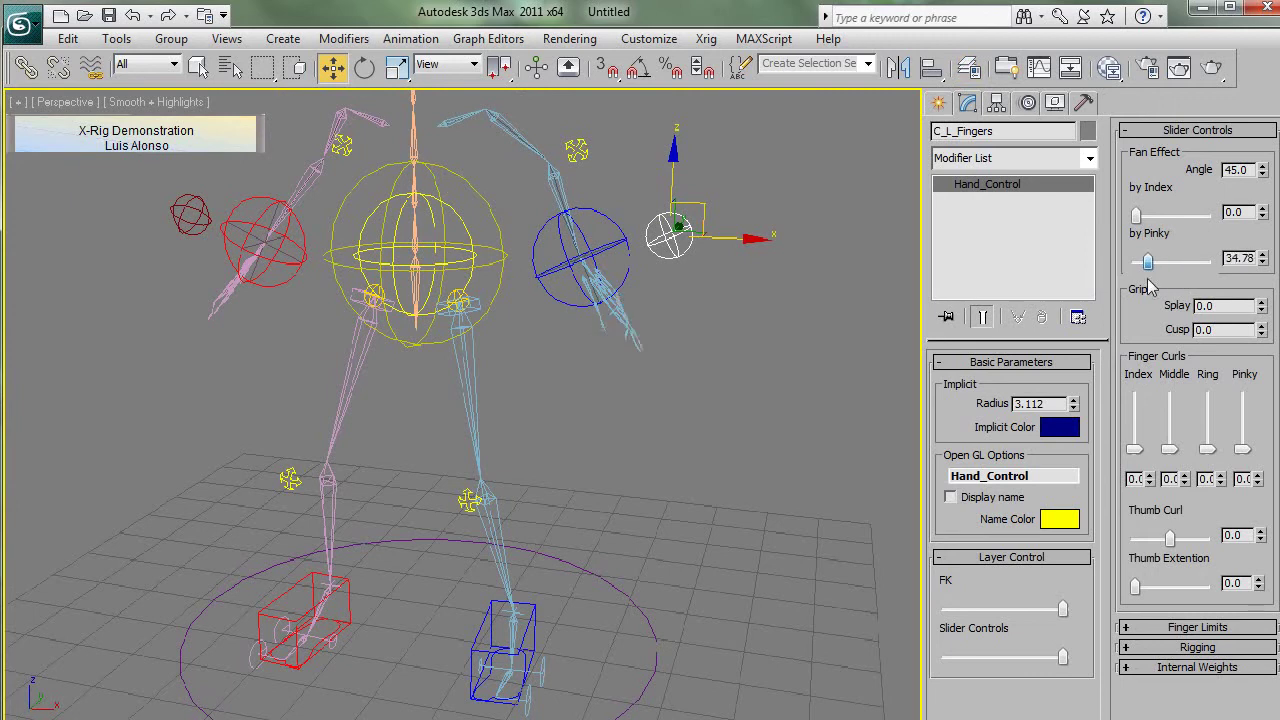
Step: Inspect the left knee and foot controllers, and try rotating the left toe controller before cancelling the rotation
left_click(471, 503)
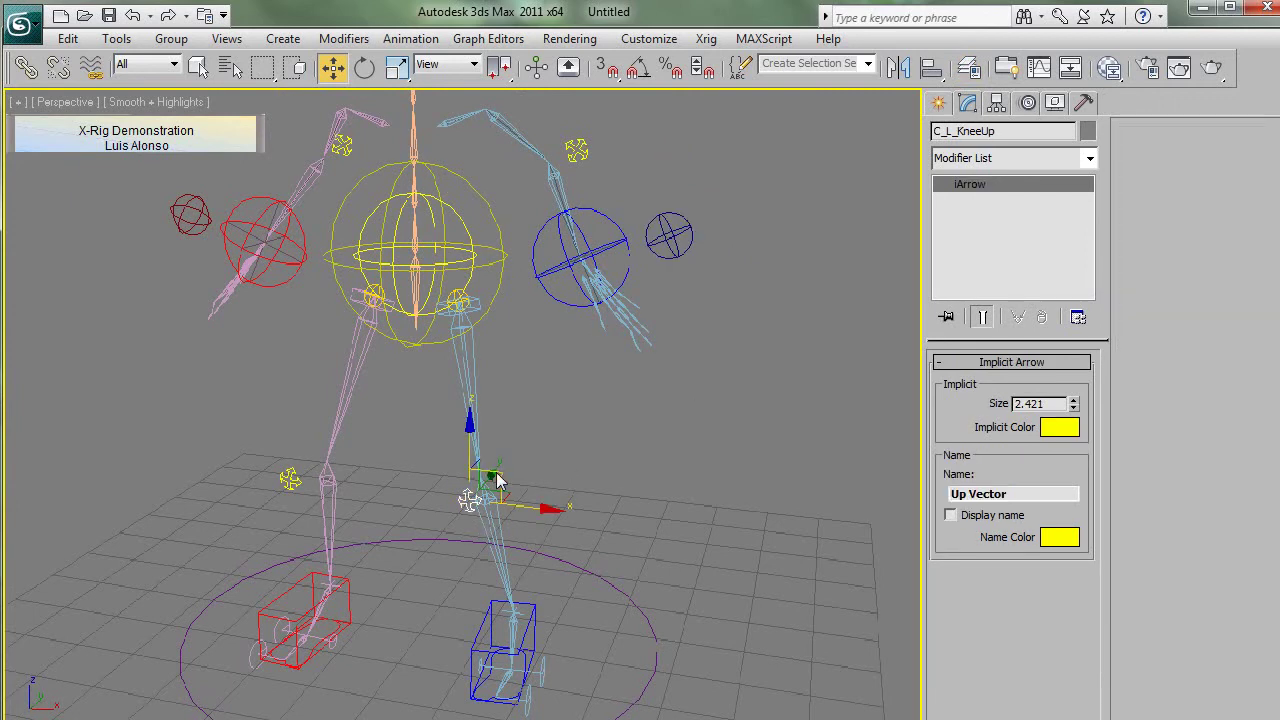
left_click(532, 612)
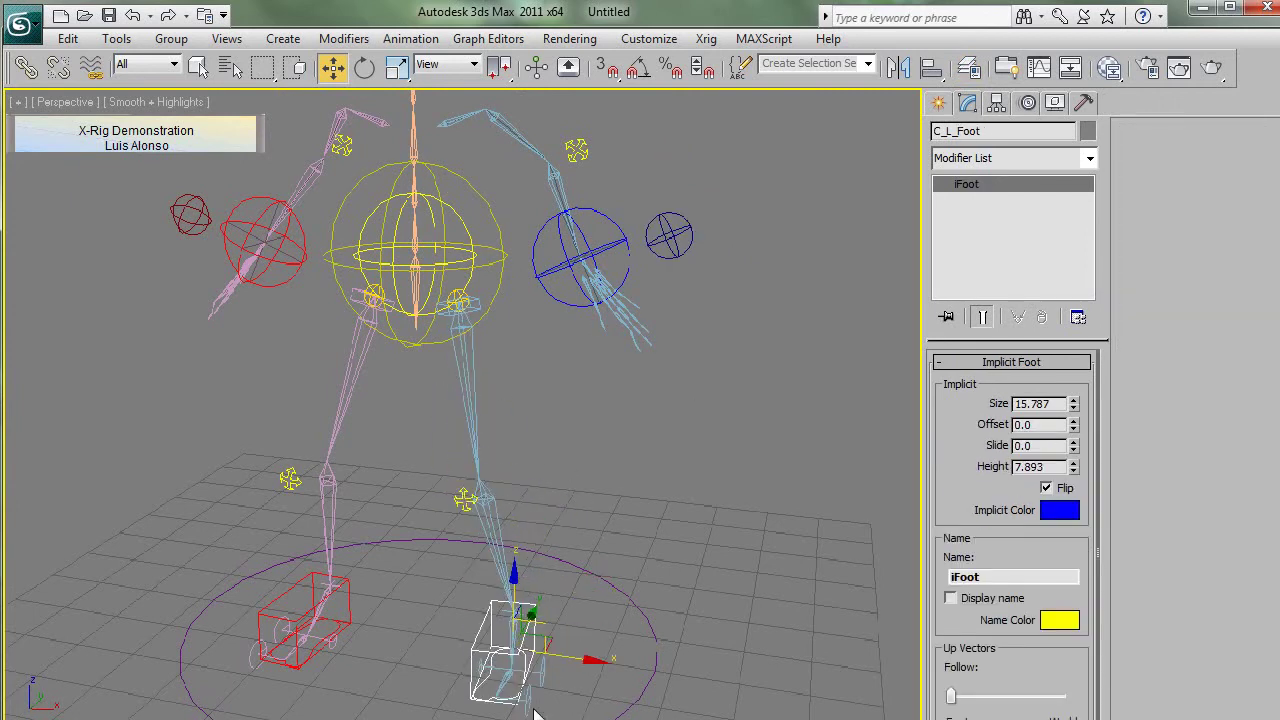
left_click(528, 704)
key("e")
left_click_drag(540, 683, 470, 690)
right_click(472, 690)
Step: Process the rig again in the XRig Wizard with the LockToMarkers rig solution
middle_click_drag(349, 331, 416, 289)
left_click(706, 38)
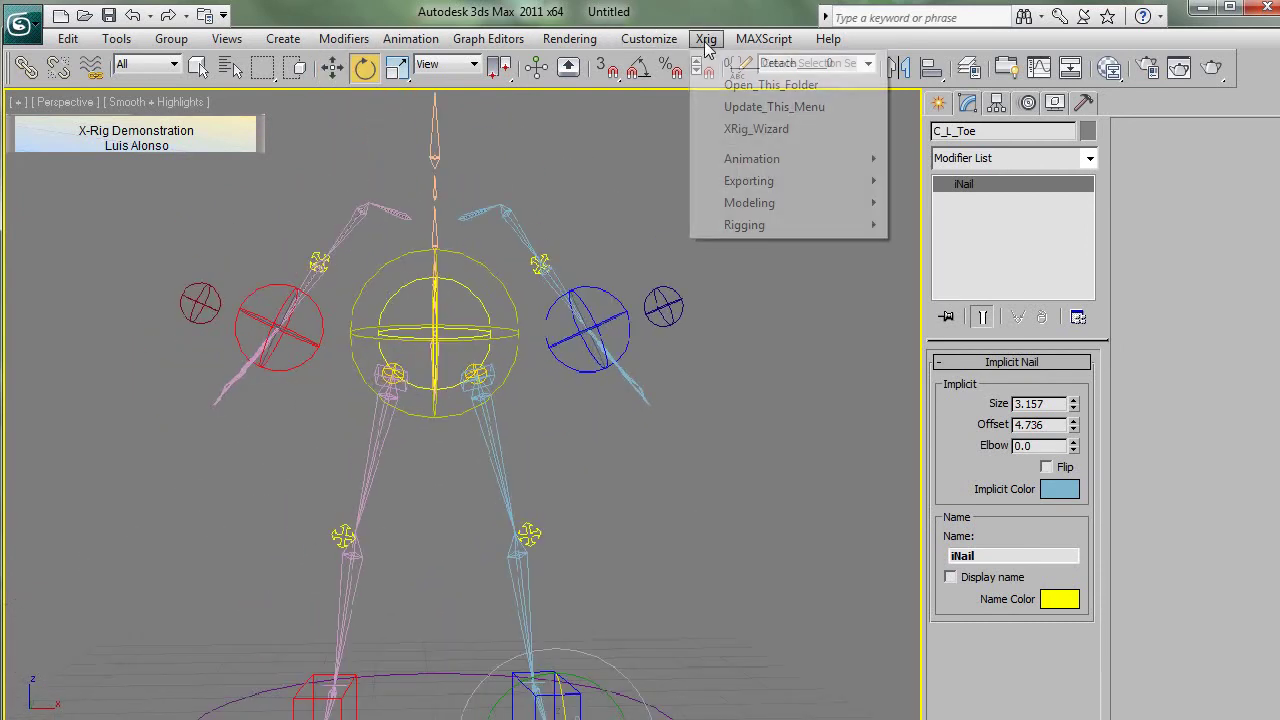
left_click(743, 130)
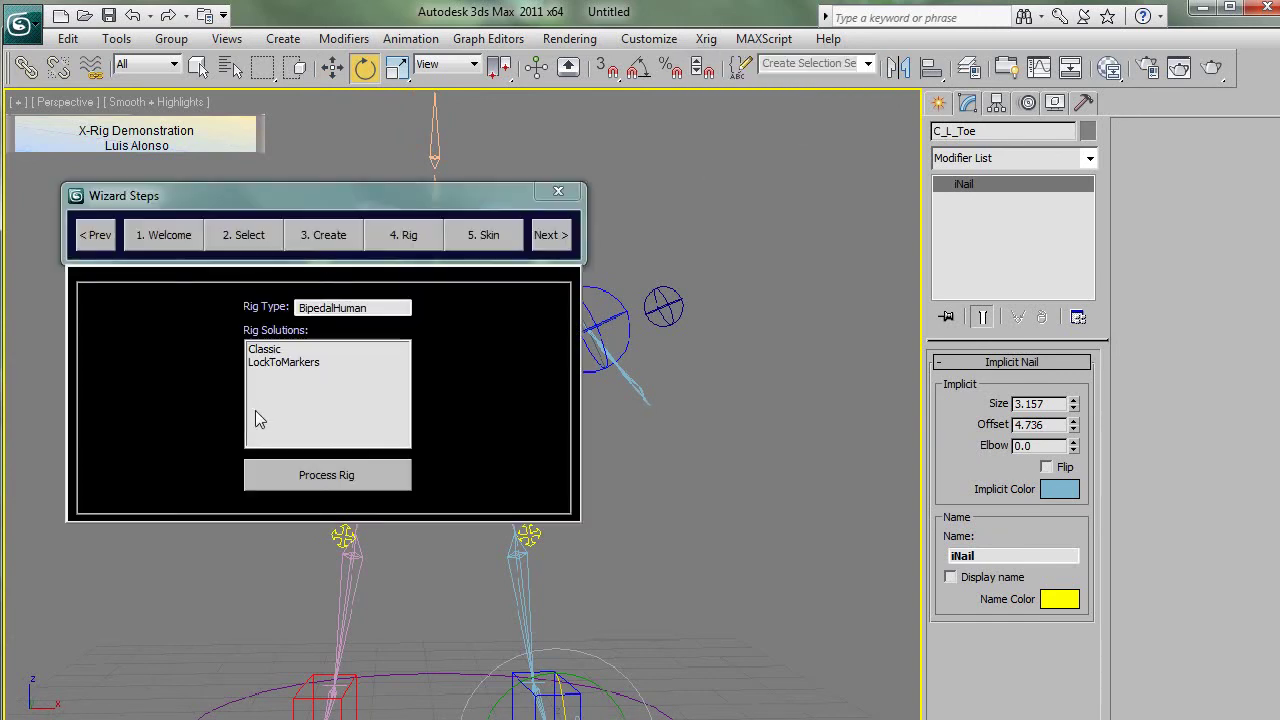
left_click(278, 363)
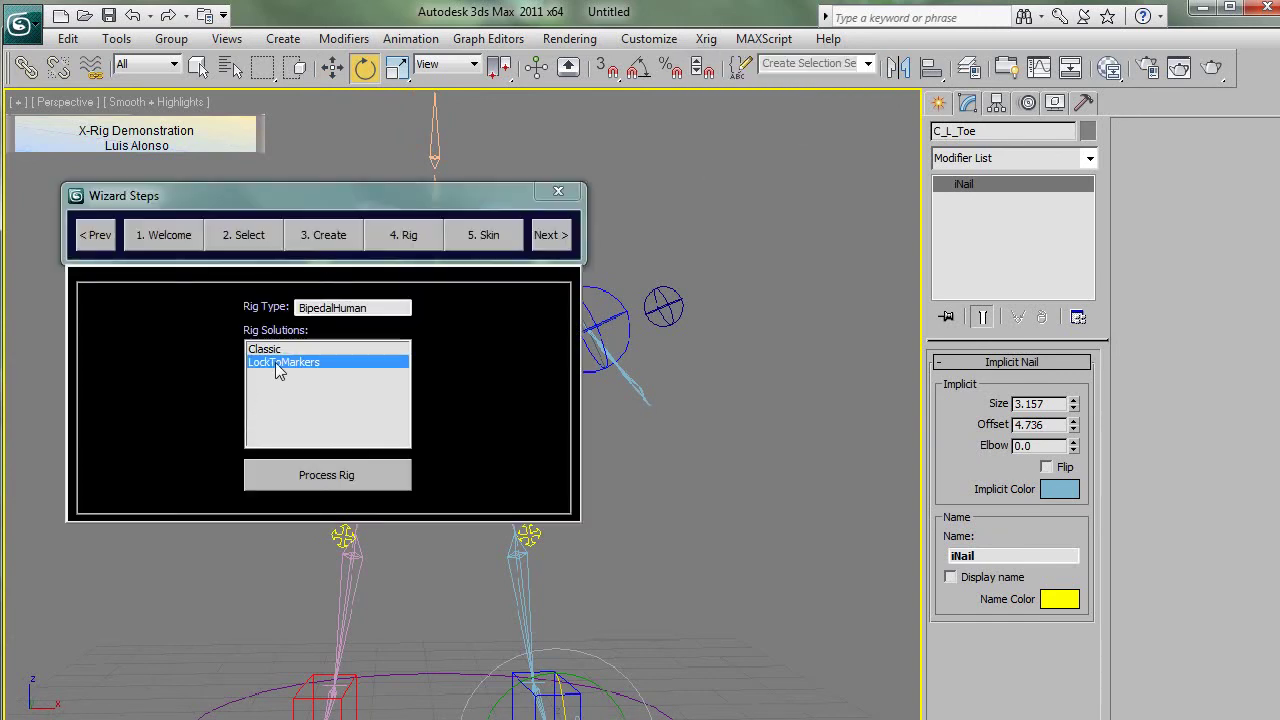
left_click(316, 484)
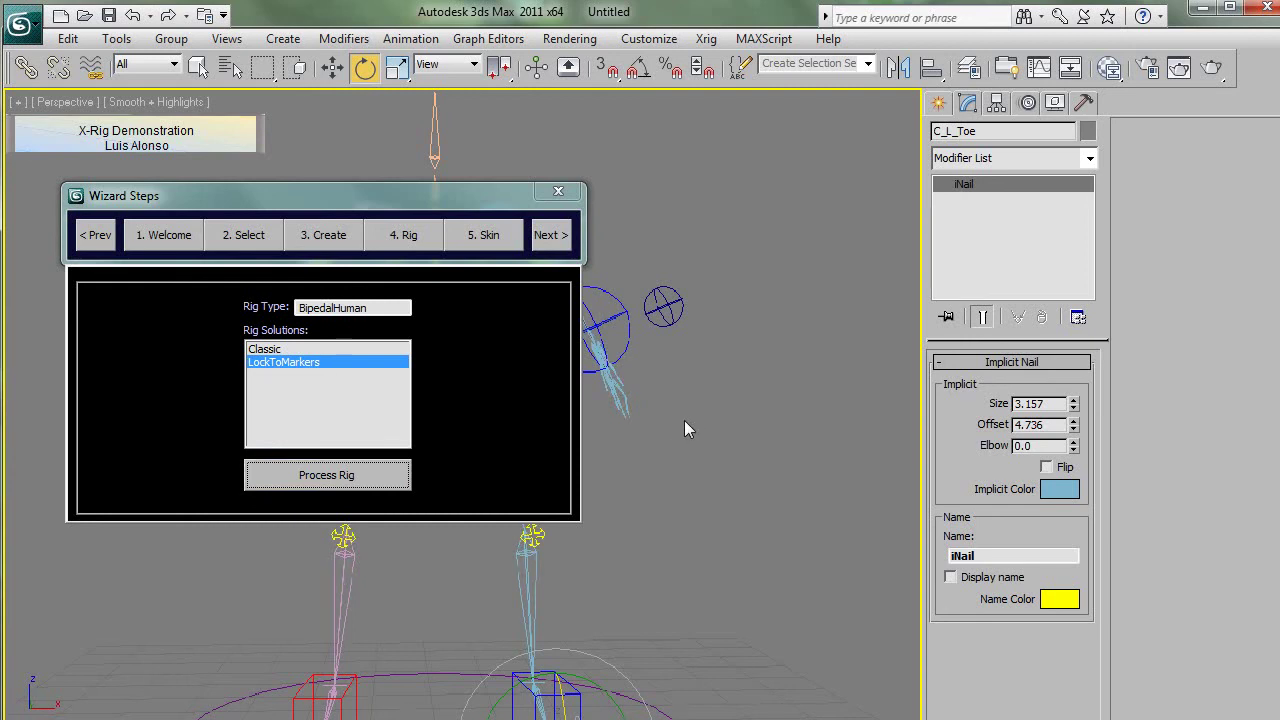